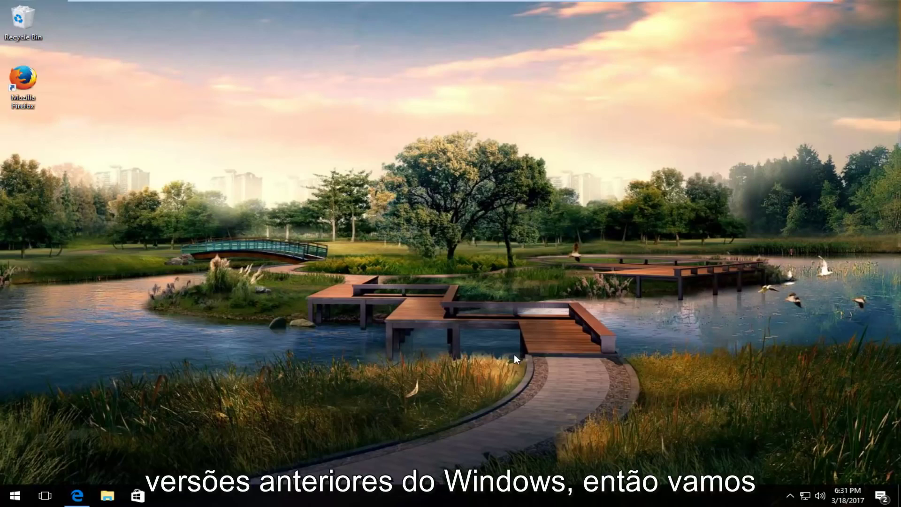
Maximize Edge on the Winaero article and follow its 'Download Windows 7 Games for Windows 10' link
click(75, 501)
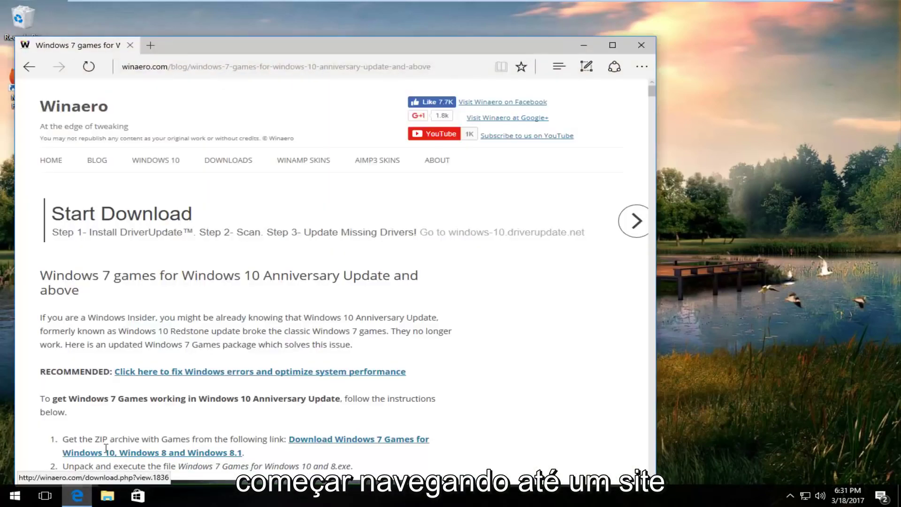
click(612, 45)
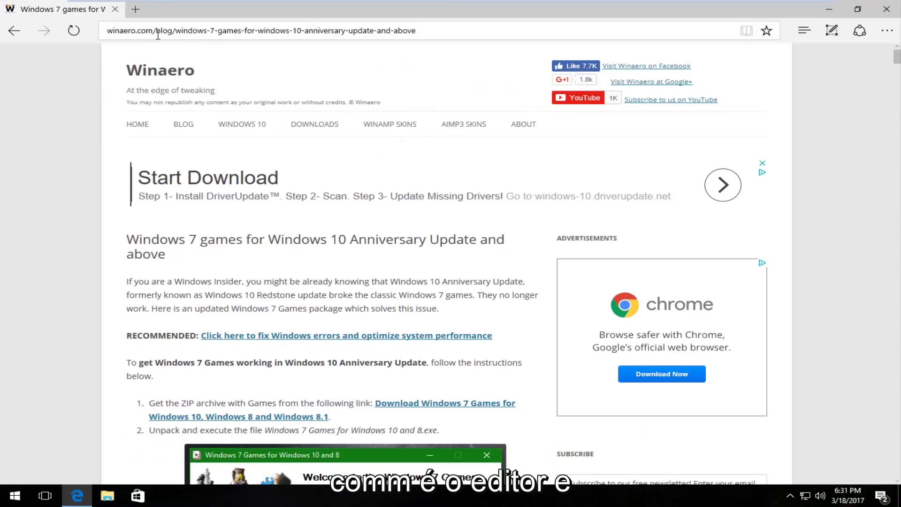
scroll(145, 145, down, 5)
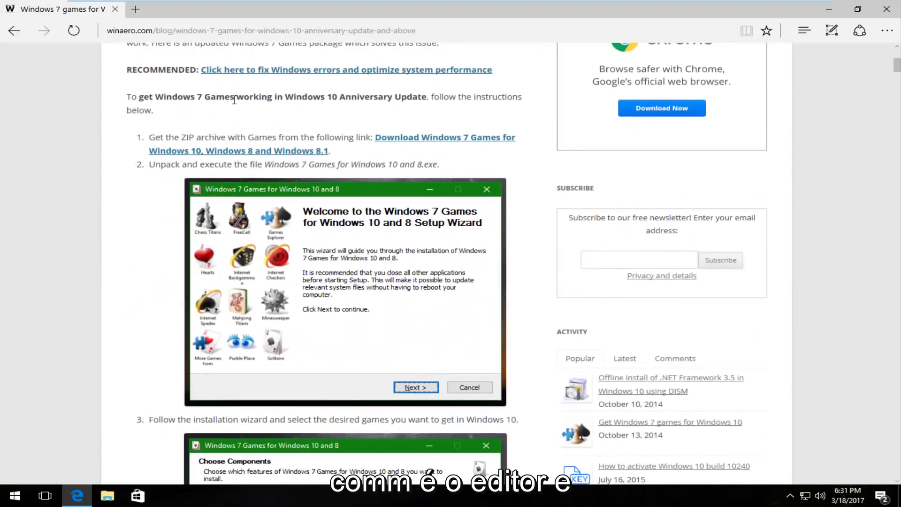
scroll(129, 274, down, 4)
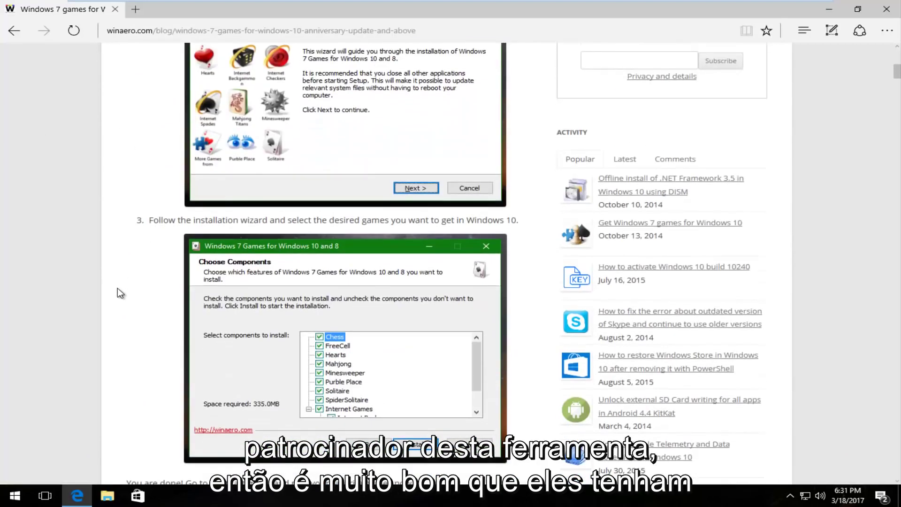
scroll(117, 288, down, 5)
scroll(117, 289, up, 10)
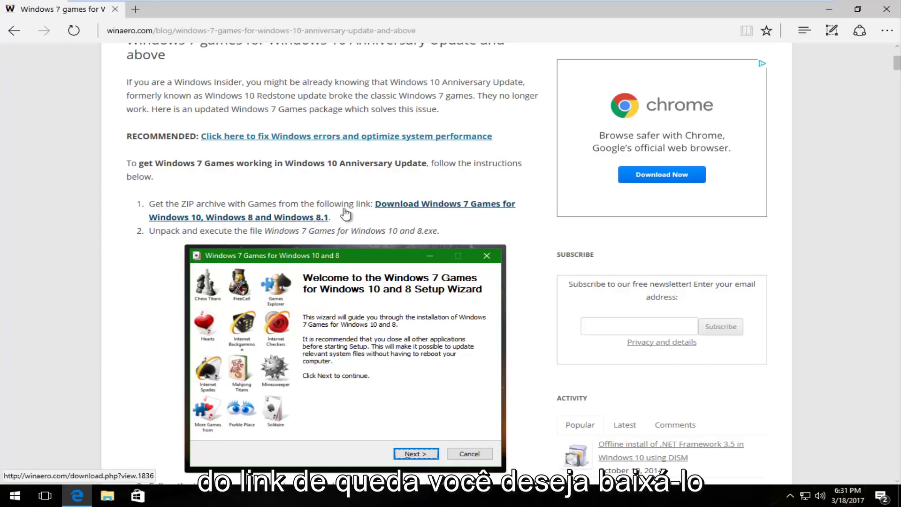
click(256, 218)
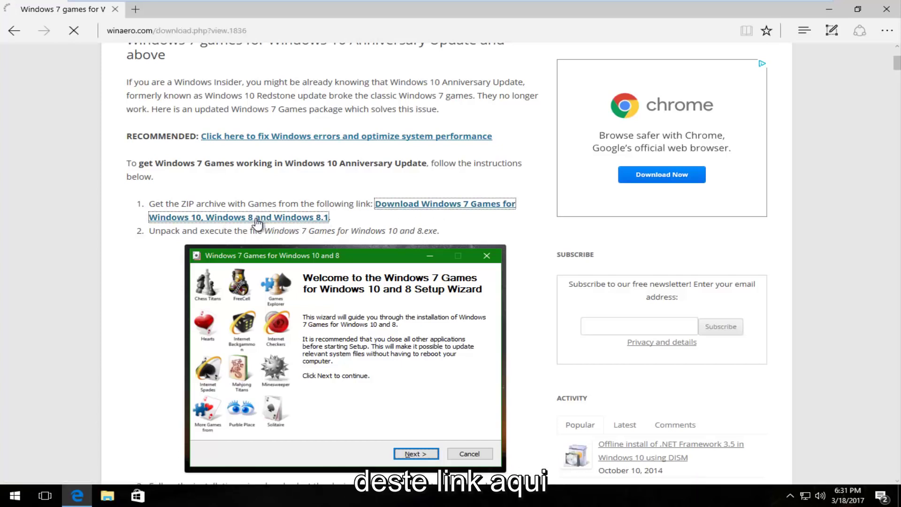
Download Win7Games4Win10_8_81_v2.zip (146 MB) and save it to Downloads
scroll(245, 220, down, 5)
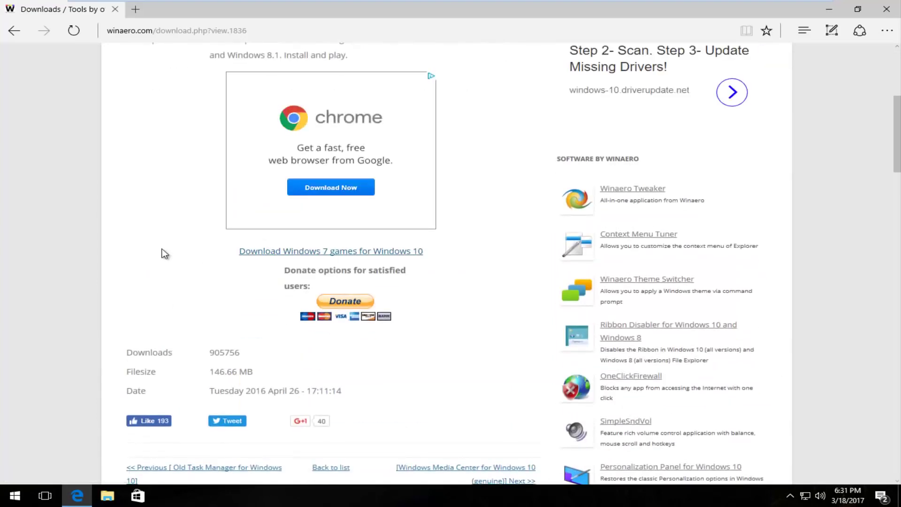
scroll(159, 253, up, 1)
scroll(159, 253, down, 1)
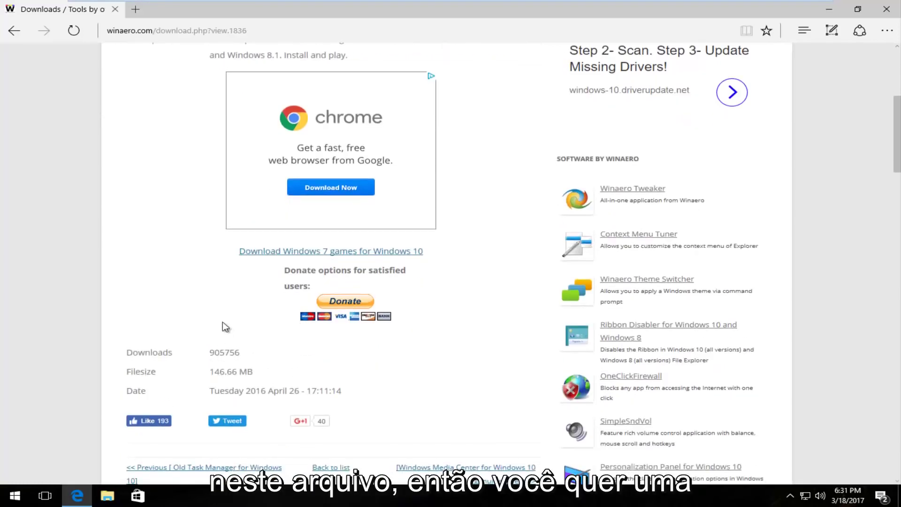
click(343, 254)
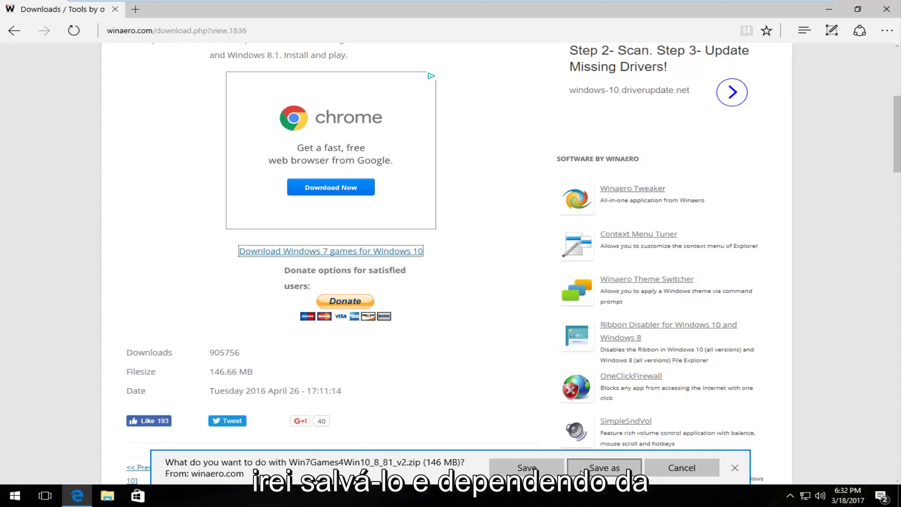
click(544, 469)
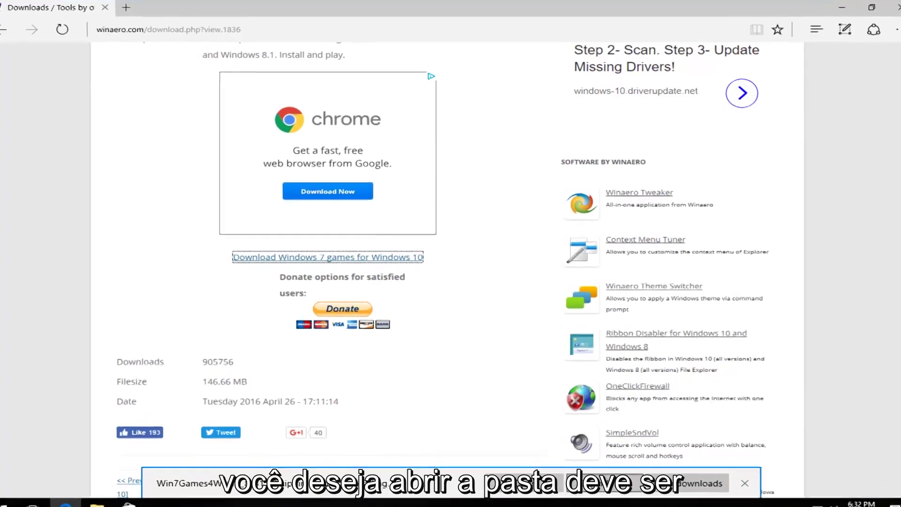
Open the downloaded zip's folder, widen the Name column, and launch the Windows 7 Games installer inside
click(611, 498)
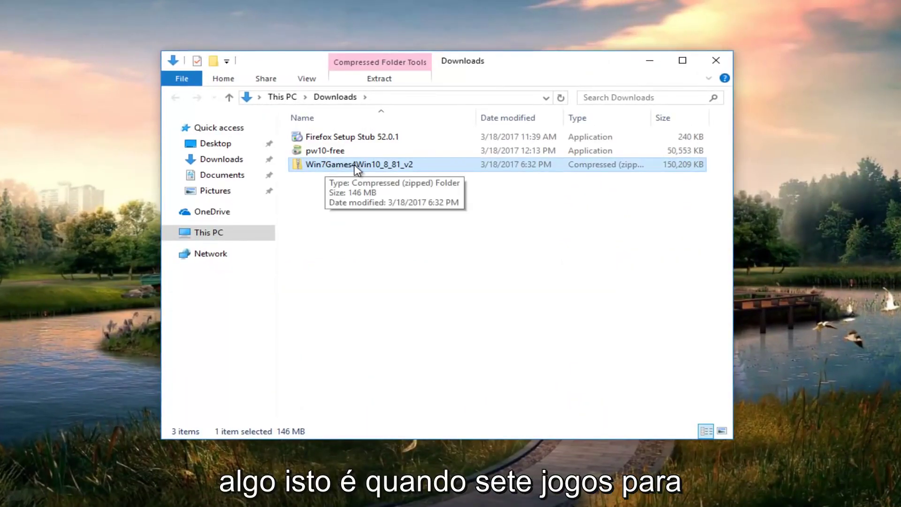
double_click(385, 163)
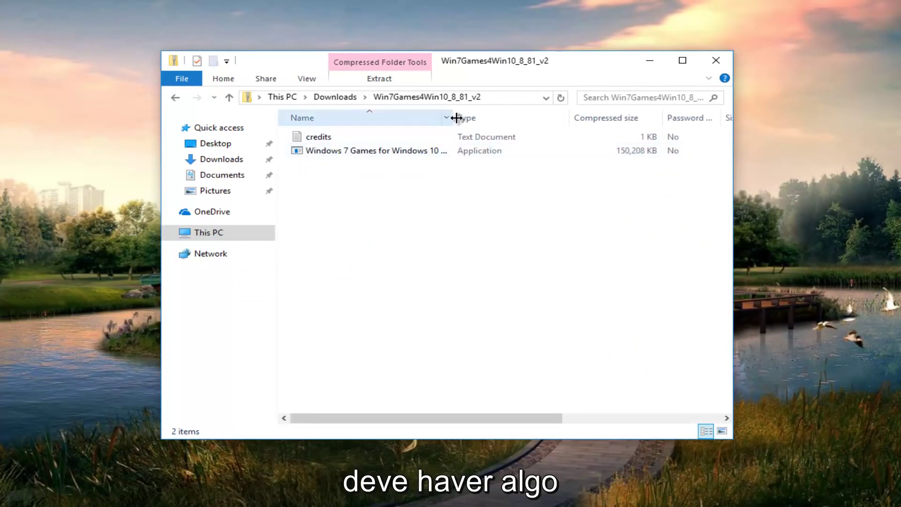
drag(453, 117, 527, 117)
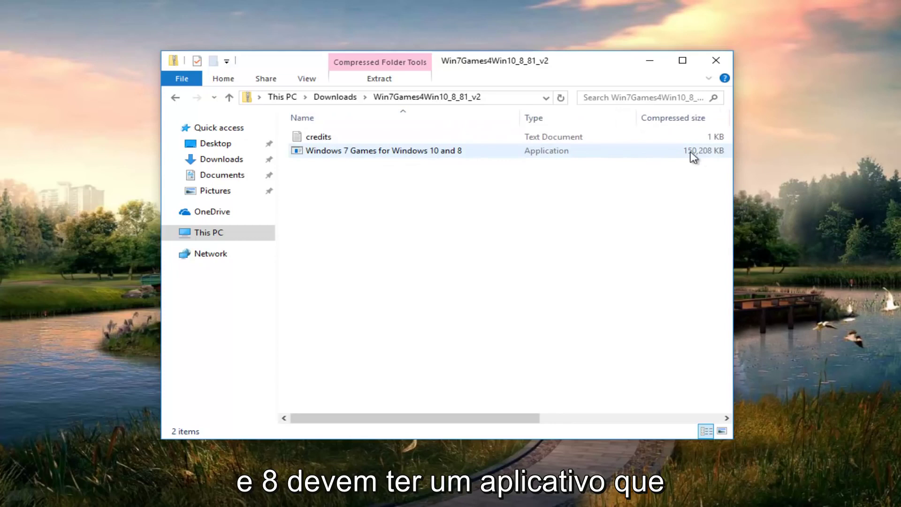
double_click(395, 155)
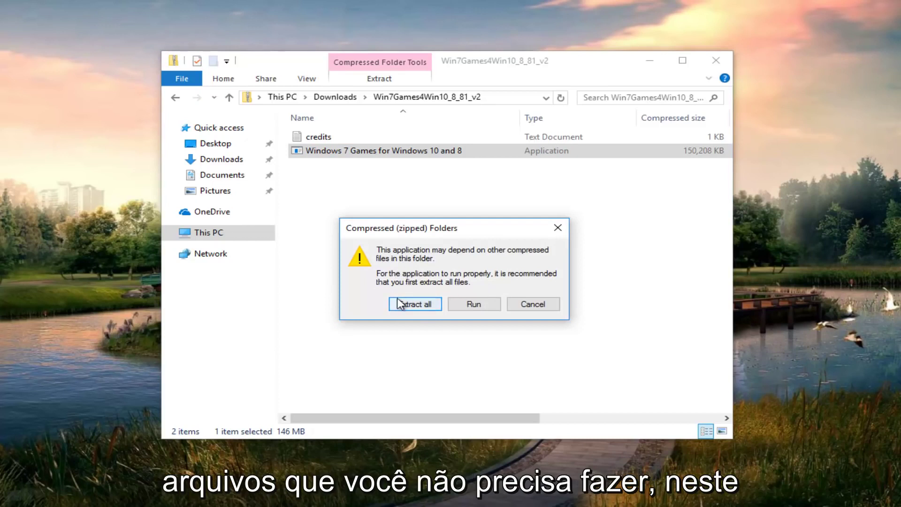
Run the installer from the zip without extracting, approve User Account Control, and minimize Explorer
click(470, 305)
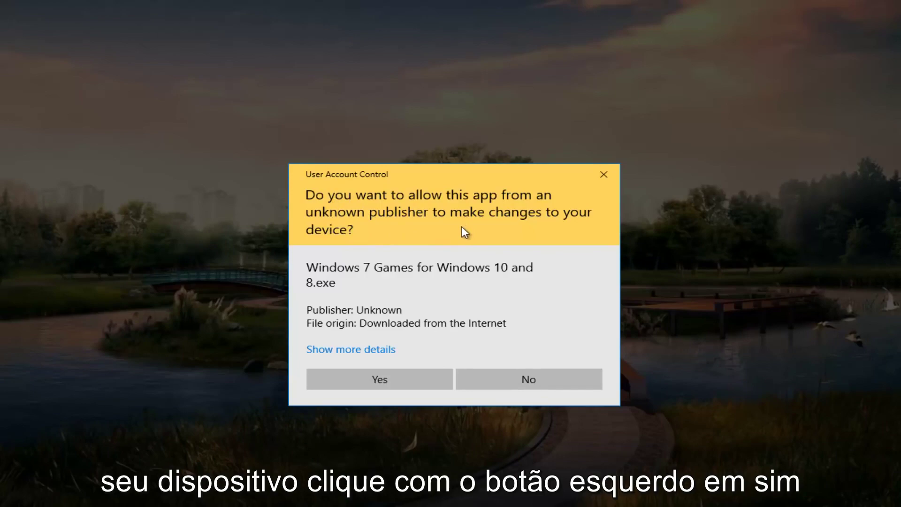
click(378, 386)
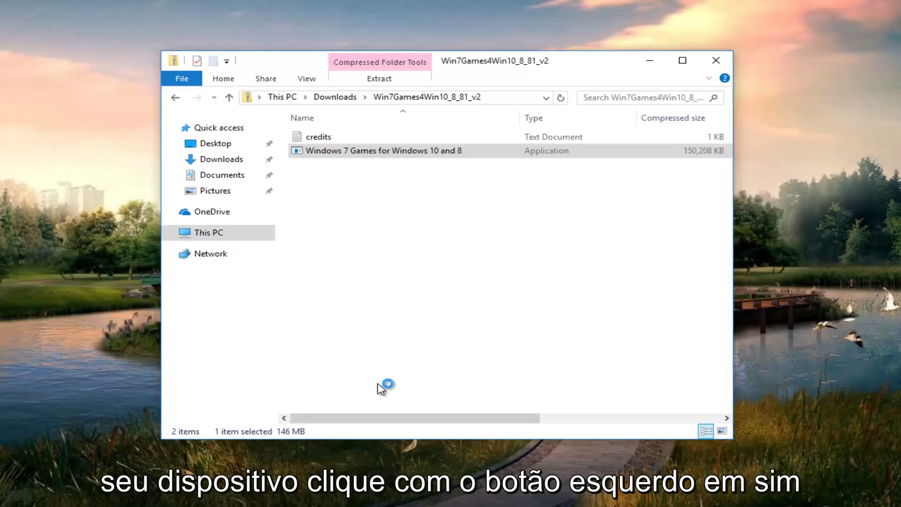
click(643, 61)
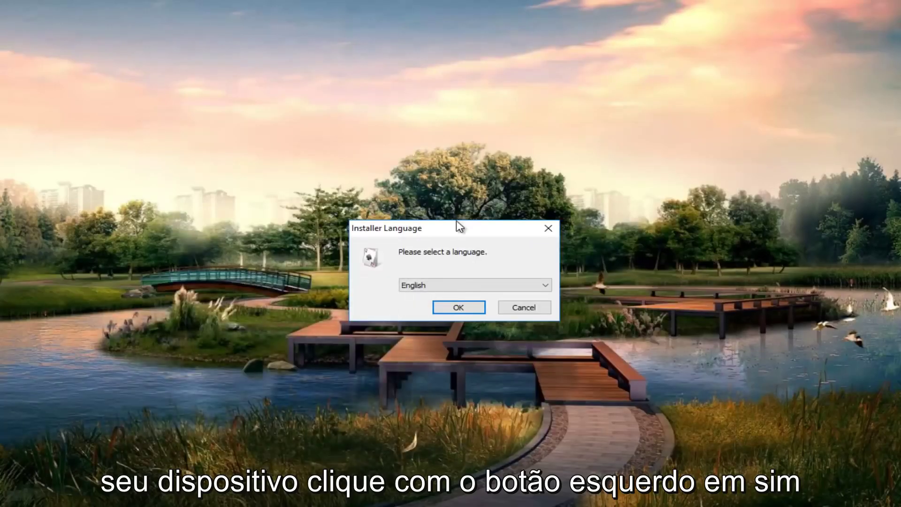
Keep English selected as the installer language
click(425, 288)
click(426, 288)
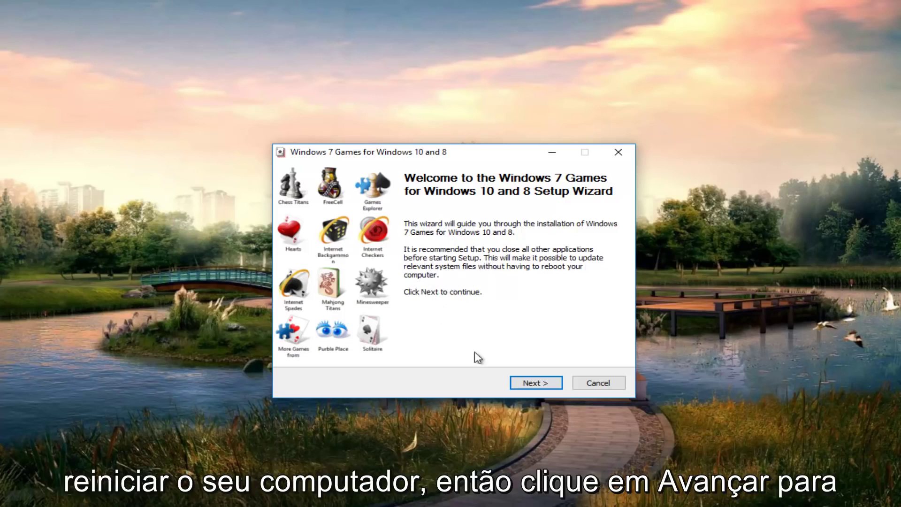
Advance to the components page, install the games, and untick 'Discover Winaero Tweaker'
click(530, 390)
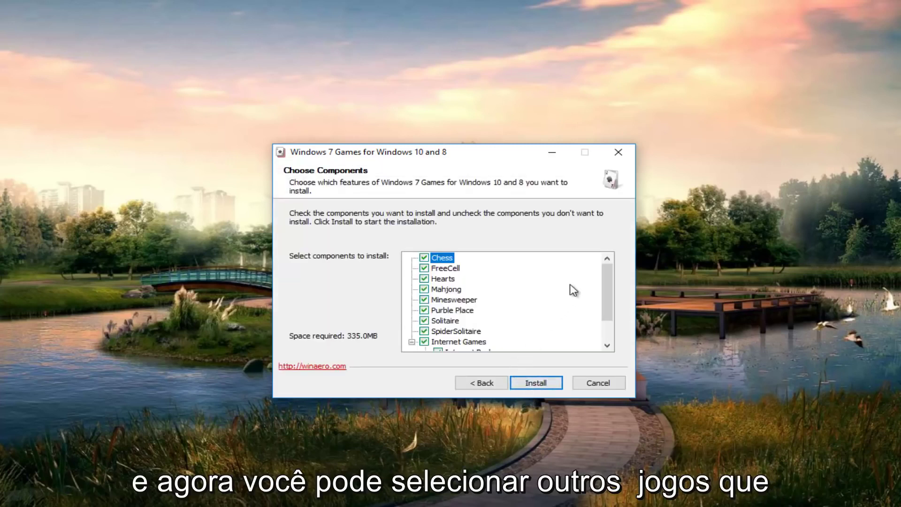
mouse_move(604, 274)
mouse_down()
mouse_move(604, 300)
mouse_move(599, 271)
mouse_up()
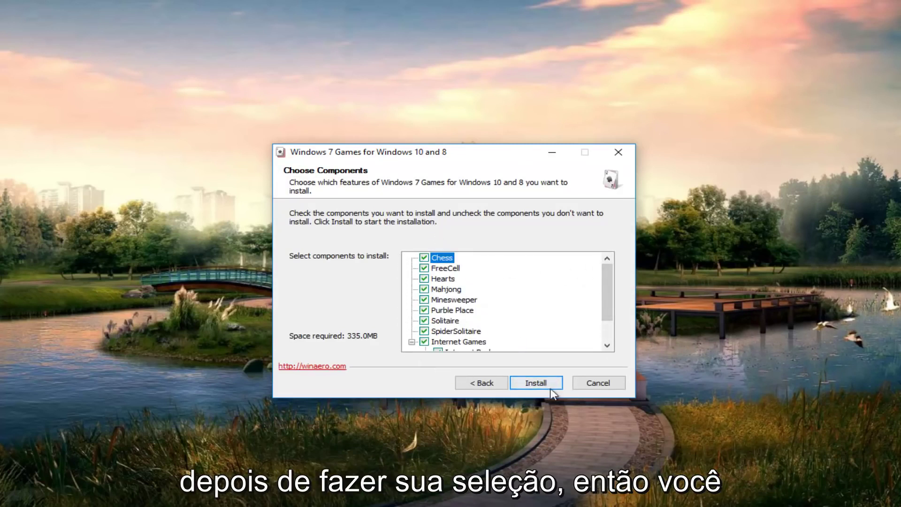
click(527, 385)
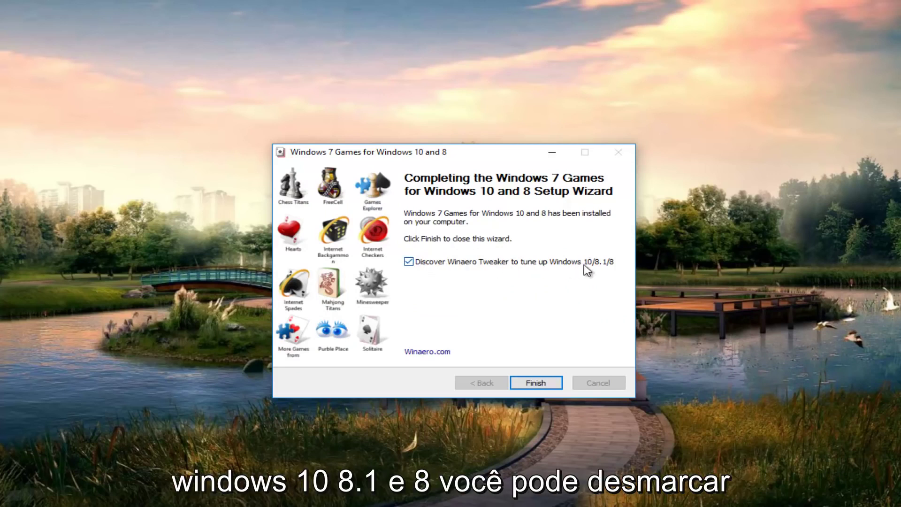
click(407, 261)
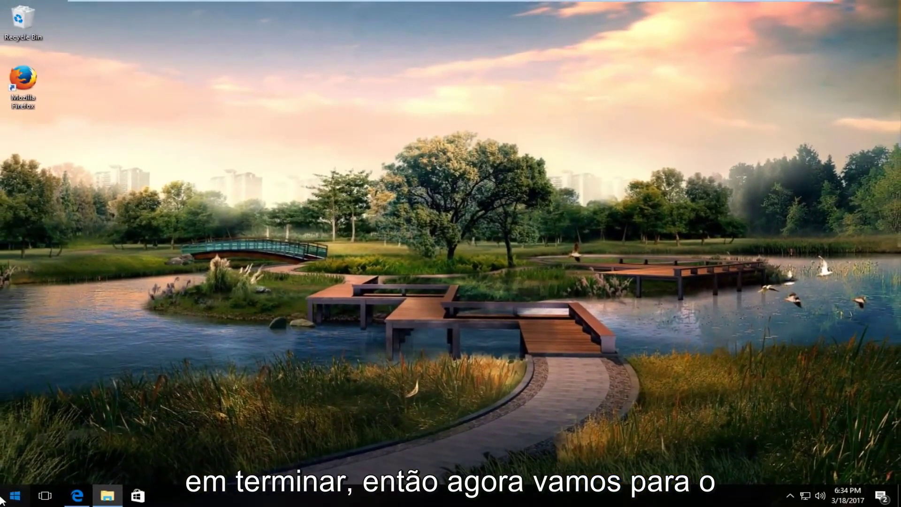
Launch Solitaire from a Start search for 'solita', nudge its window up, then close it
click(5, 498)
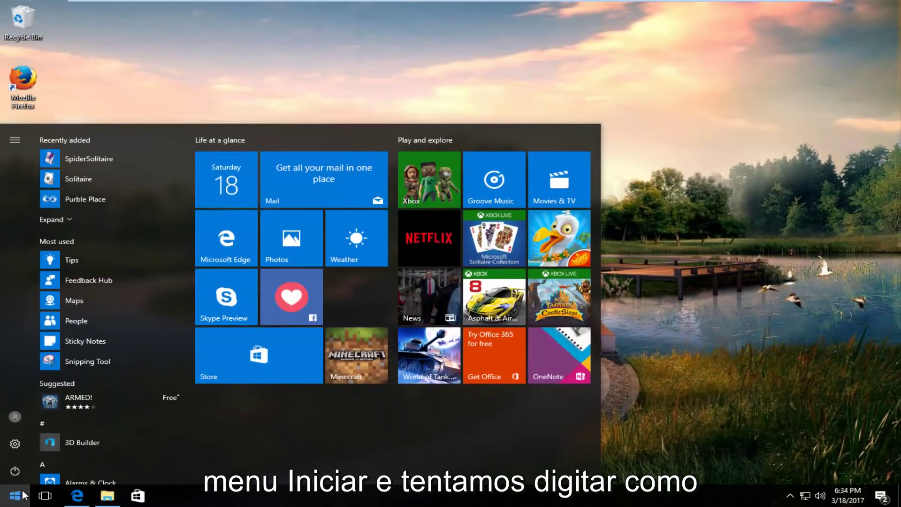
text(solit)
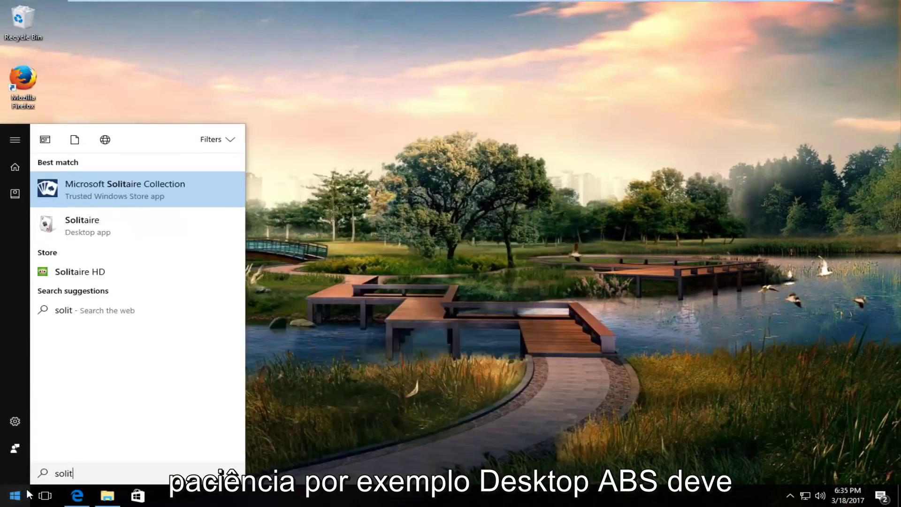
text(a)
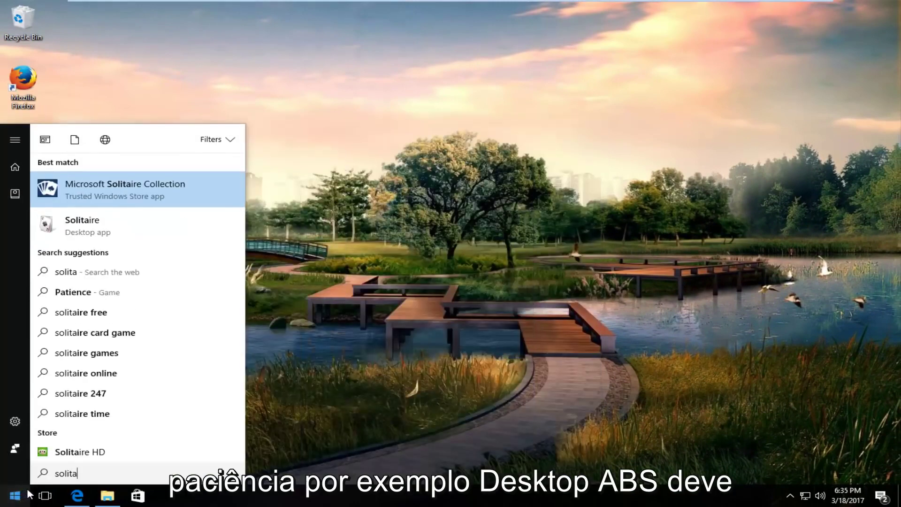
click(98, 220)
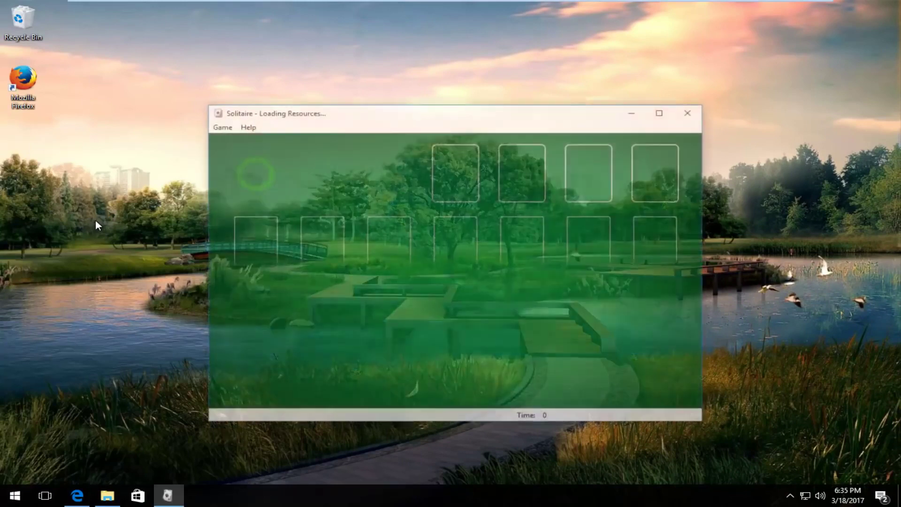
drag(330, 119, 345, 94)
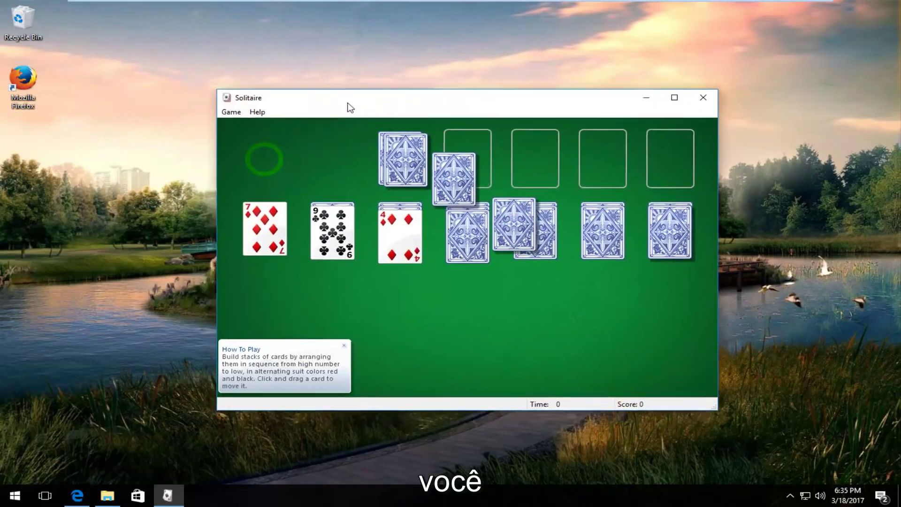
click(706, 85)
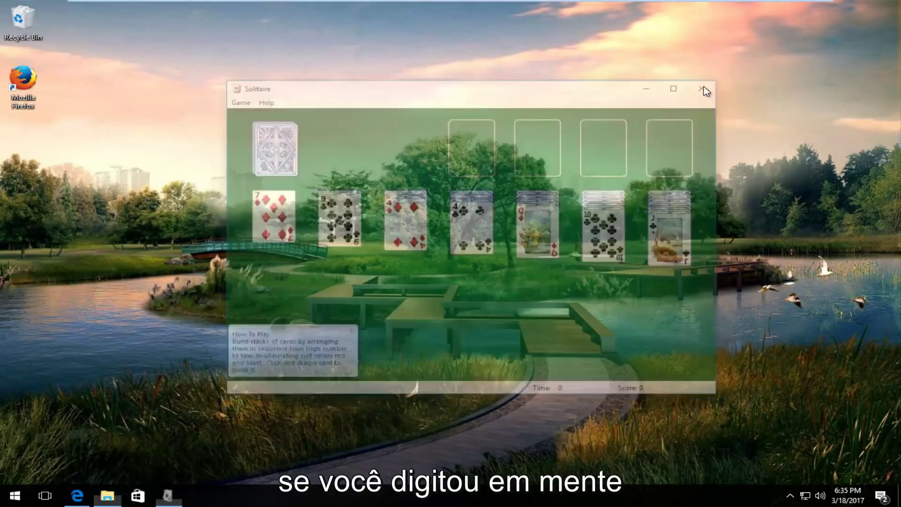
Launch Minesweeper from Start search and play a Beginner game until a mine is hit
click(14, 496)
text(minesewee)
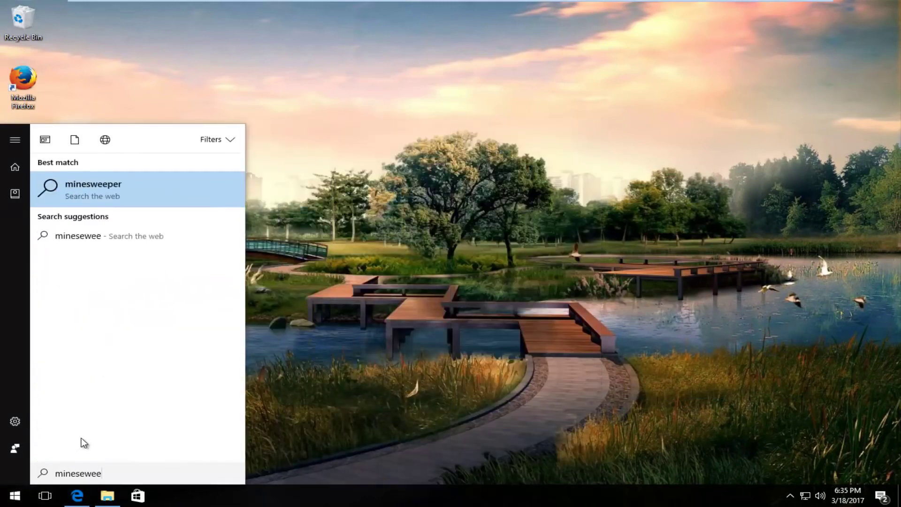
key(BackSpace)
key(BackSpace)
key(BackSpace)
key(BackSpace)
key(BackSpace)
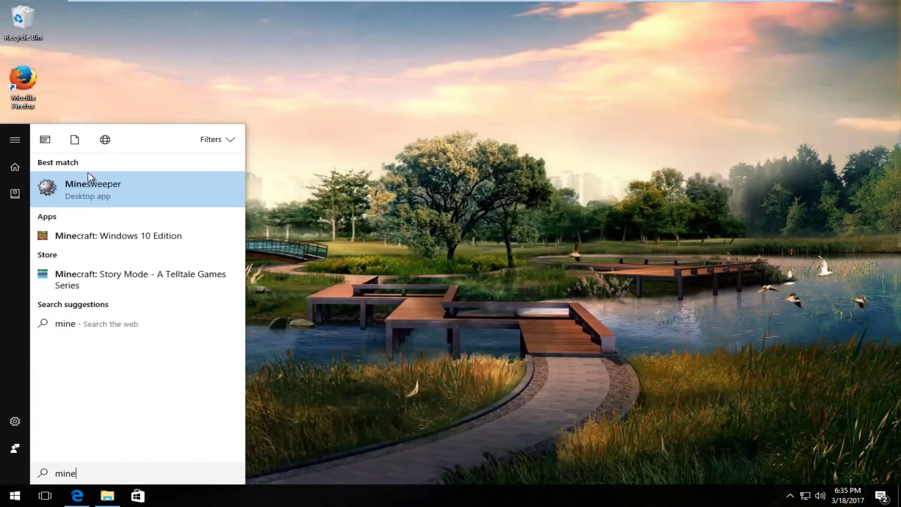
click(88, 174)
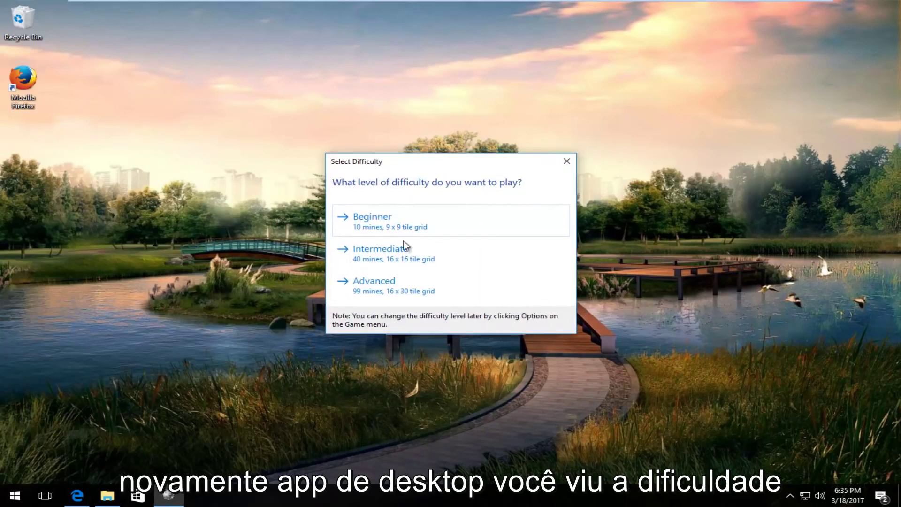
click(382, 231)
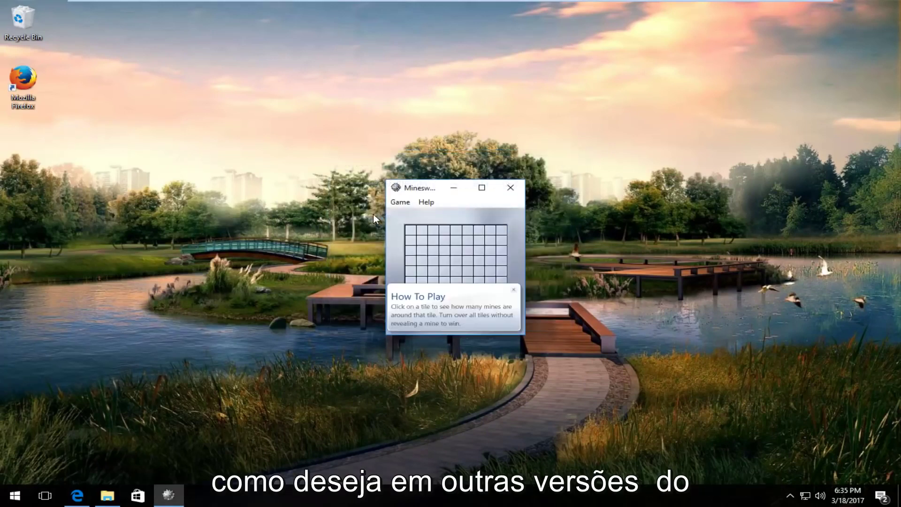
click(512, 292)
click(500, 286)
click(427, 291)
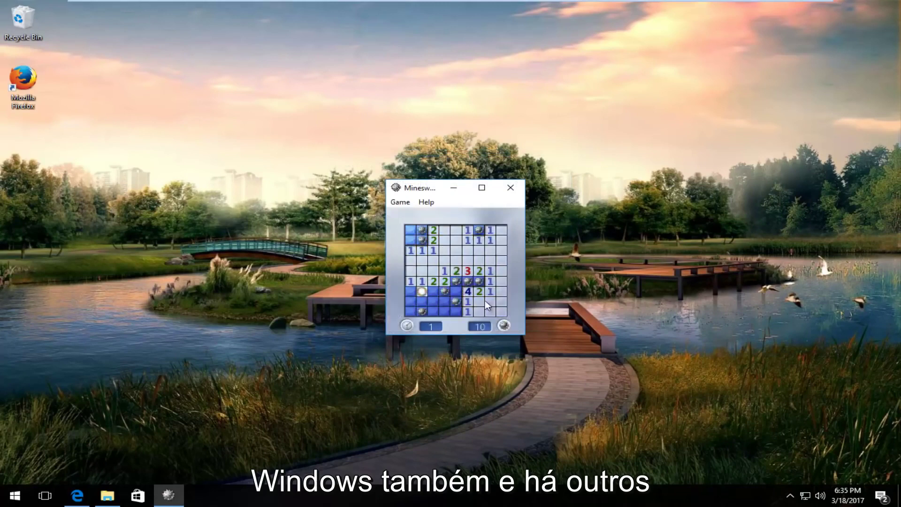
Close Minesweeper, then launch Chess Titans via a 'chess' Start search and dismiss the difficulty prompt
click(511, 187)
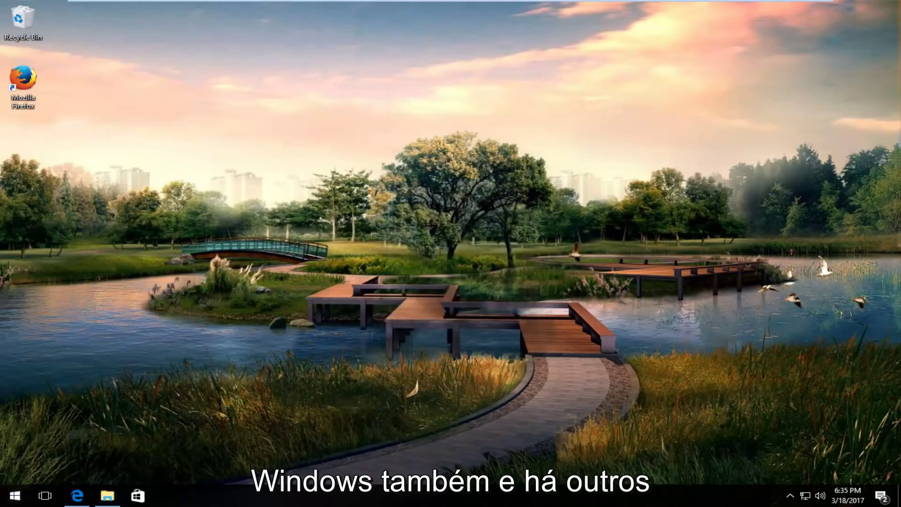
click(23, 500)
text(chess)
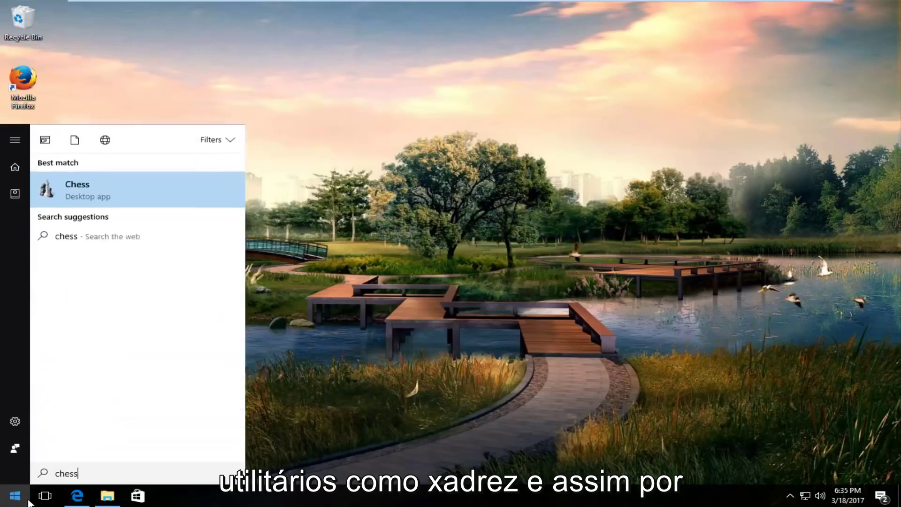
click(103, 195)
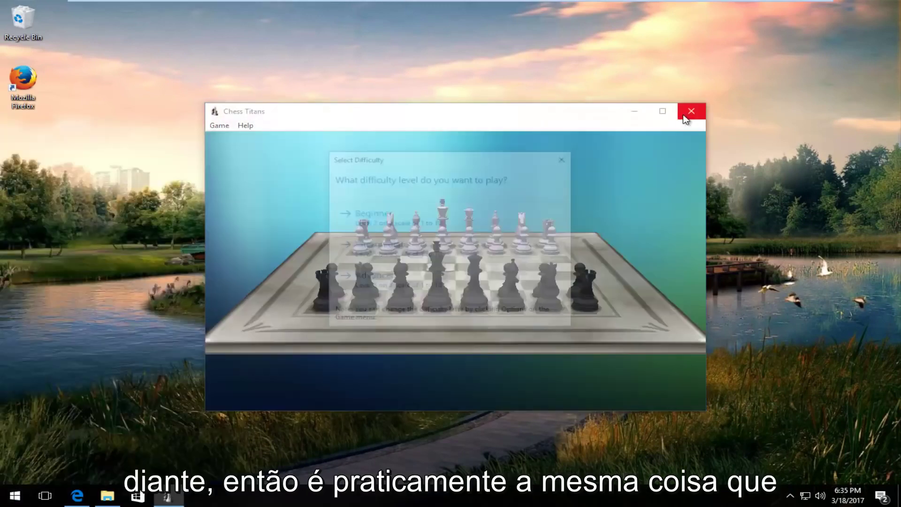
click(566, 158)
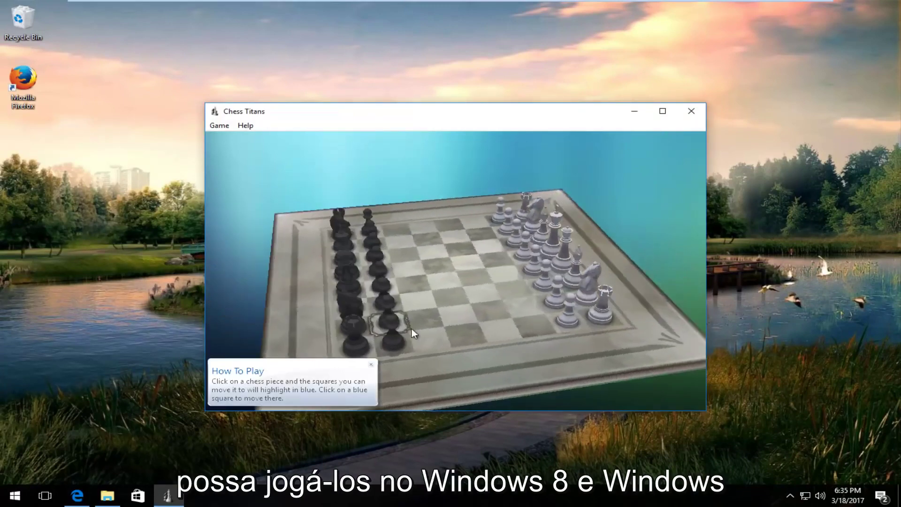
click(691, 112)
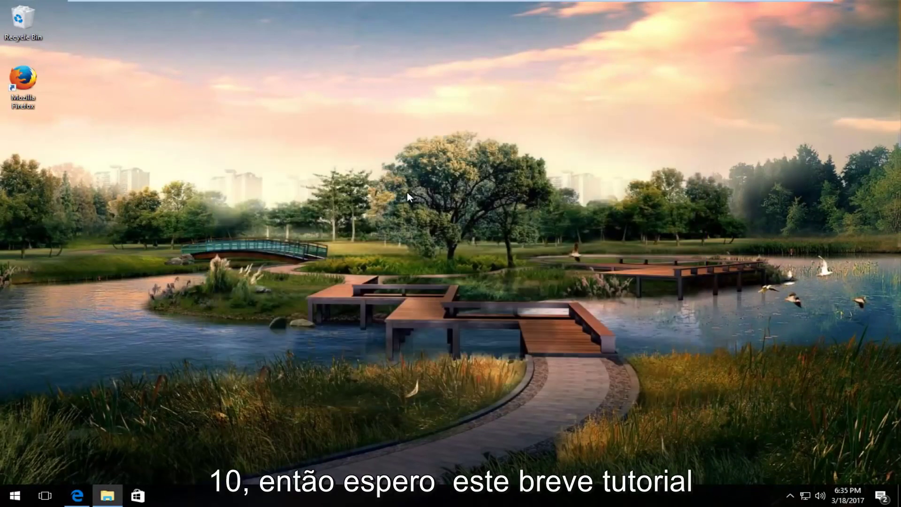